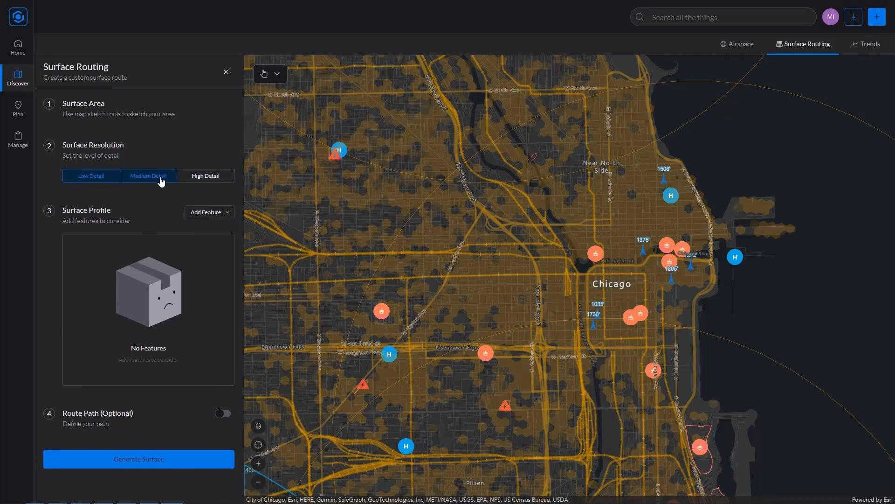
Step: Sketch a rectangular surface area over central Chicago, from the near west side across downtown to the lakefront
{"action": "left_click", "coordinate": [277, 74]}
{"action": "left_click", "coordinate": [280, 96]}
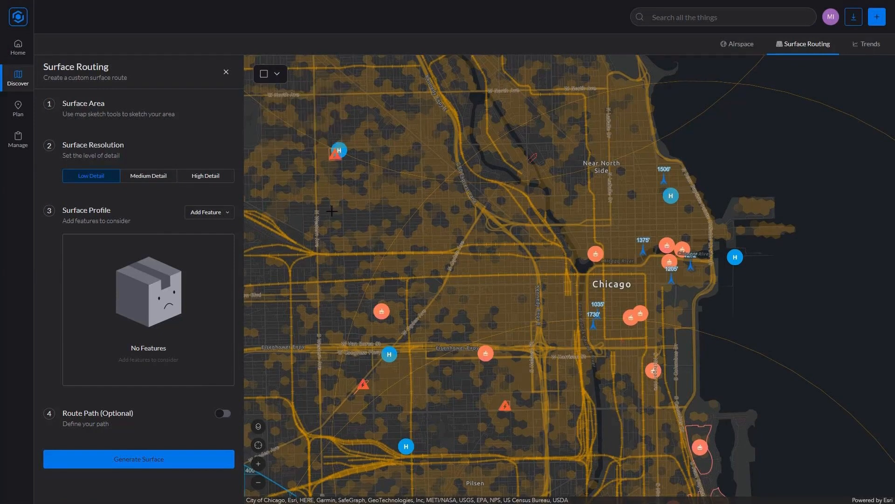
{"action": "mouse_move", "coordinate": [331, 212]}
{"action": "left_mouse_down"}
{"action": "mouse_move", "coordinate": [389, 249]}
{"action": "mouse_move", "coordinate": [723, 360]}
{"action": "mouse_move", "coordinate": [726, 394]}
{"action": "left_mouse_up"}
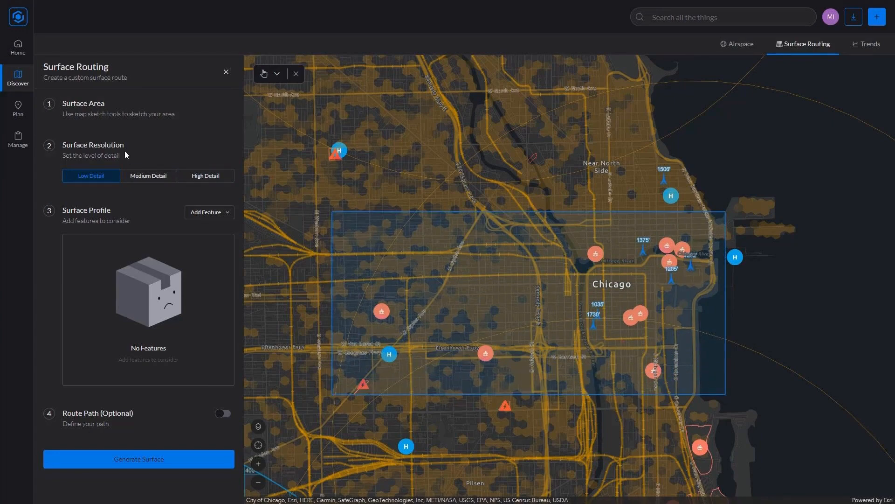
Step: Generate a Low Detail surface for the sketched area using the Default Template as its feature profile
{"action": "left_click", "coordinate": [148, 180]}
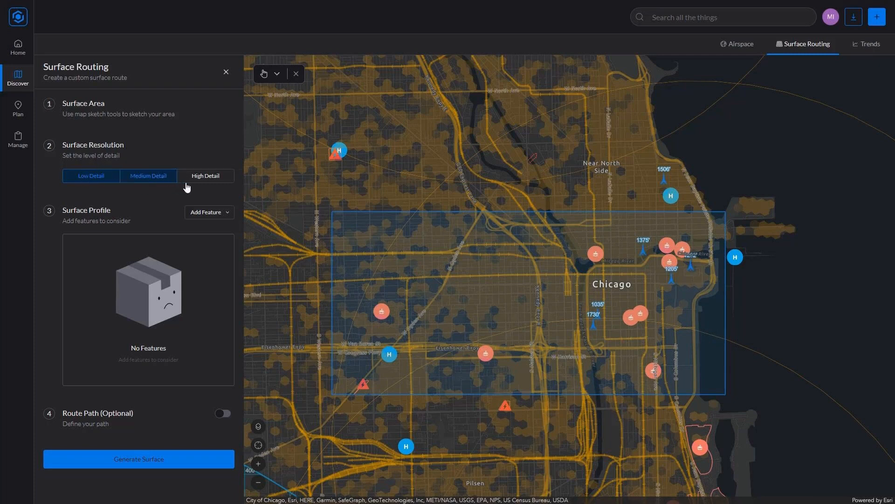
{"action": "left_click", "coordinate": [96, 177]}
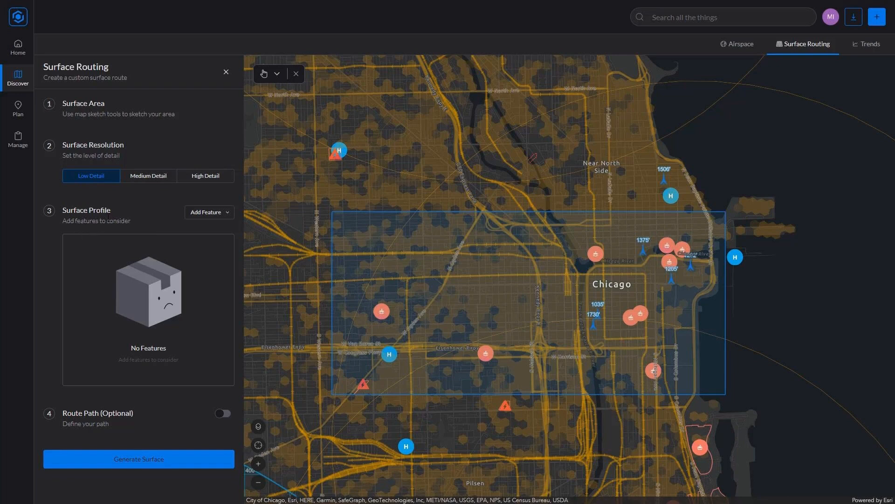
{"action": "left_click", "coordinate": [200, 218]}
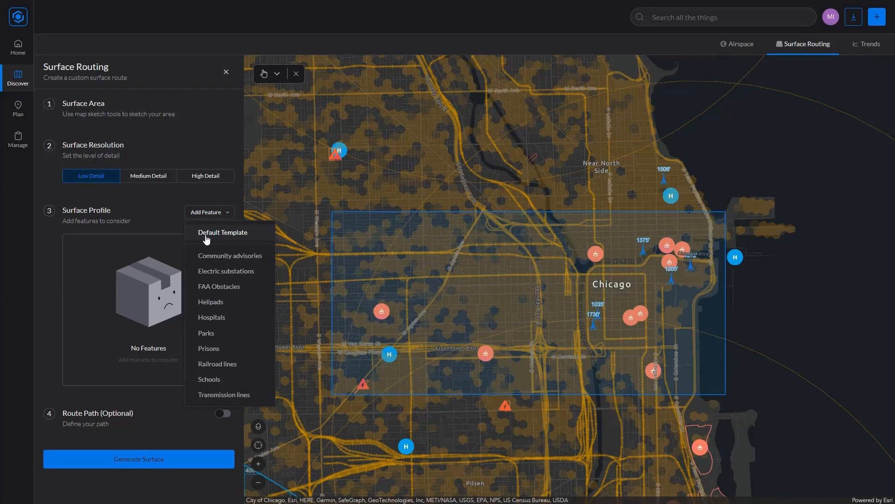
{"action": "left_click", "coordinate": [207, 239]}
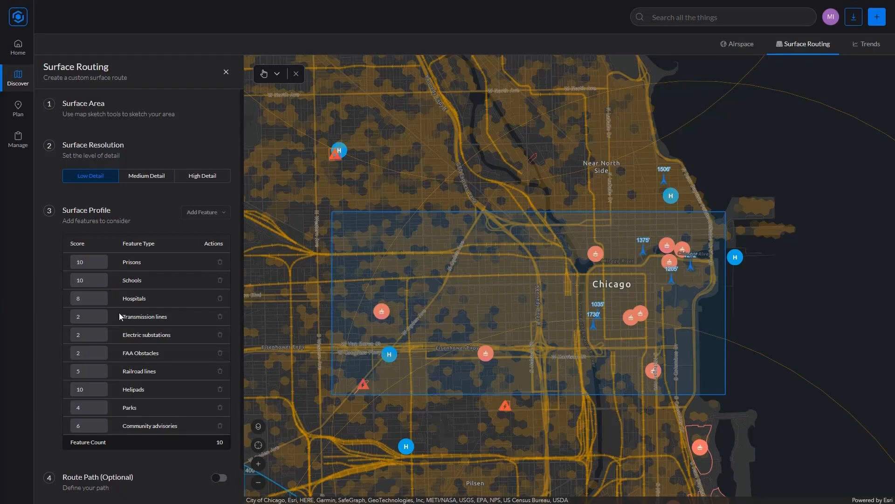
{"action": "scroll", "coordinate": [119, 316], "scroll_direction": "down", "scroll_amount": 1}
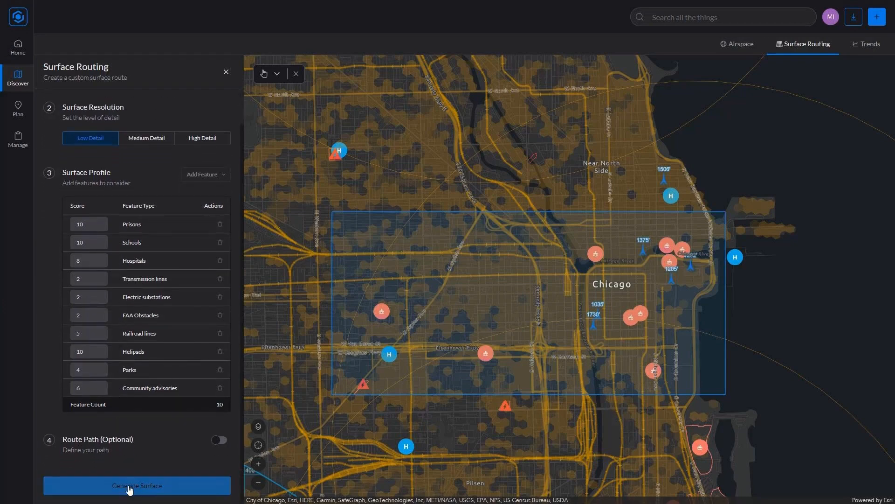
{"action": "left_click", "coordinate": [125, 484]}
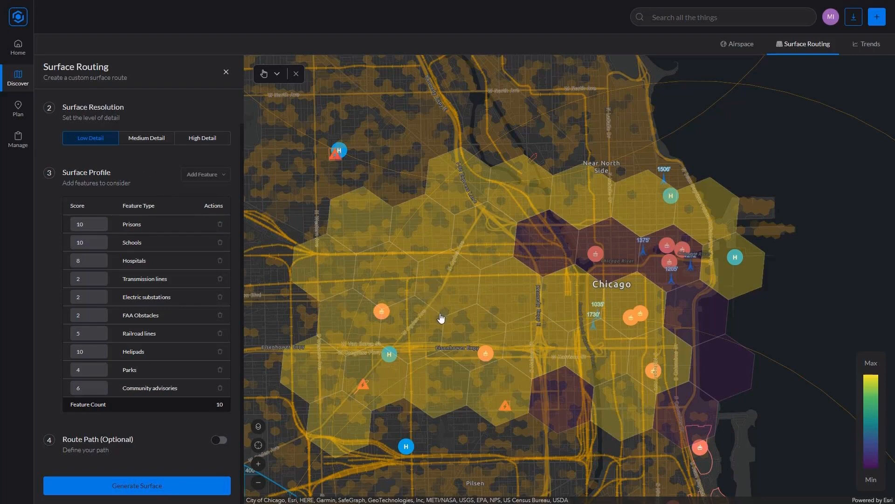
Step: Regenerate the surface at Medium Detail and again at High Detail to compare the hexagon cell sizes
{"action": "left_click", "coordinate": [140, 140]}
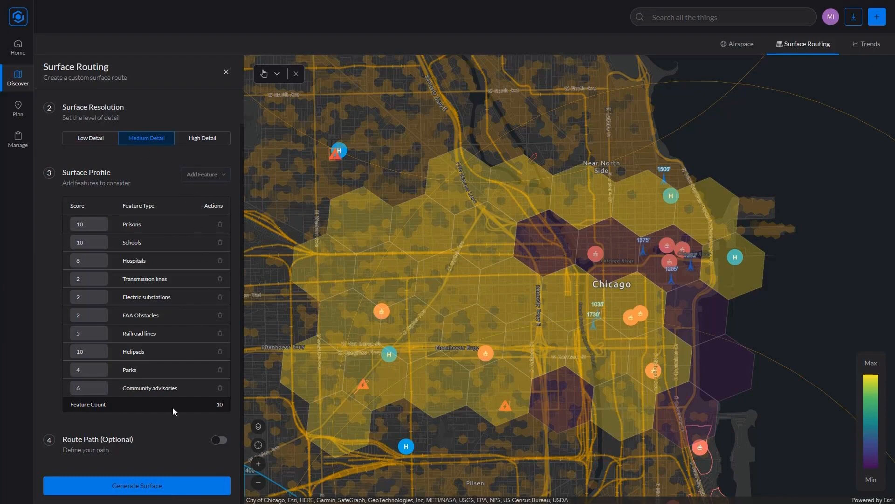
{"action": "left_click", "coordinate": [189, 477]}
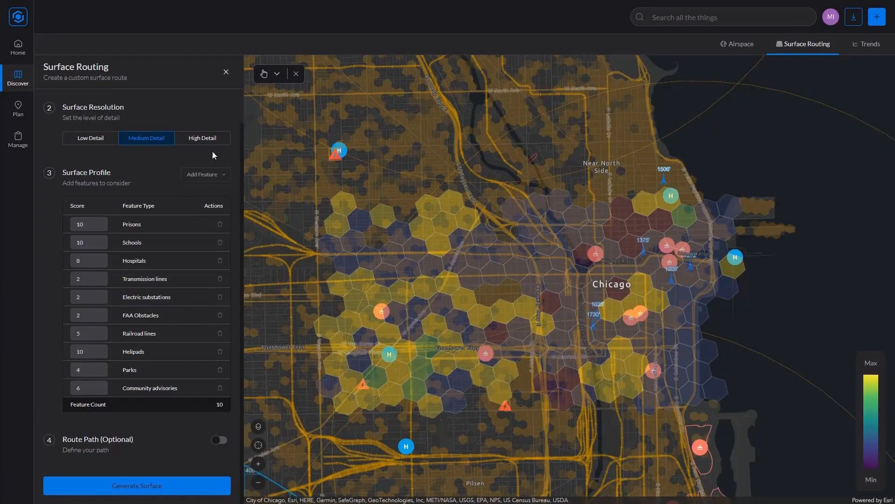
{"action": "left_click", "coordinate": [205, 140]}
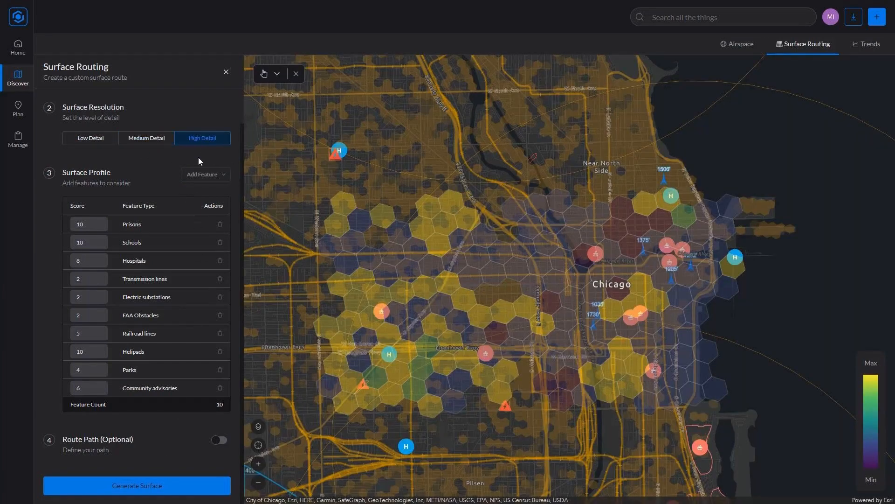
{"action": "left_click", "coordinate": [152, 487]}
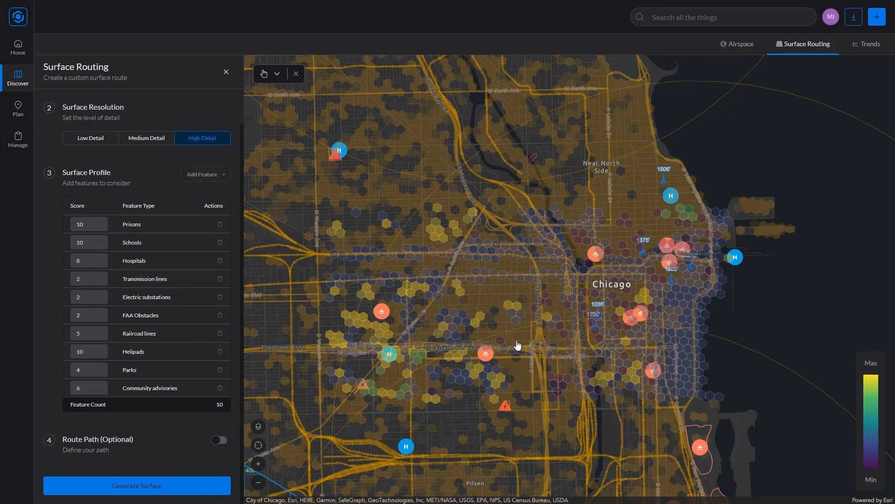
{"action": "scroll", "coordinate": [499, 329], "scroll_direction": "up", "scroll_amount": 2}
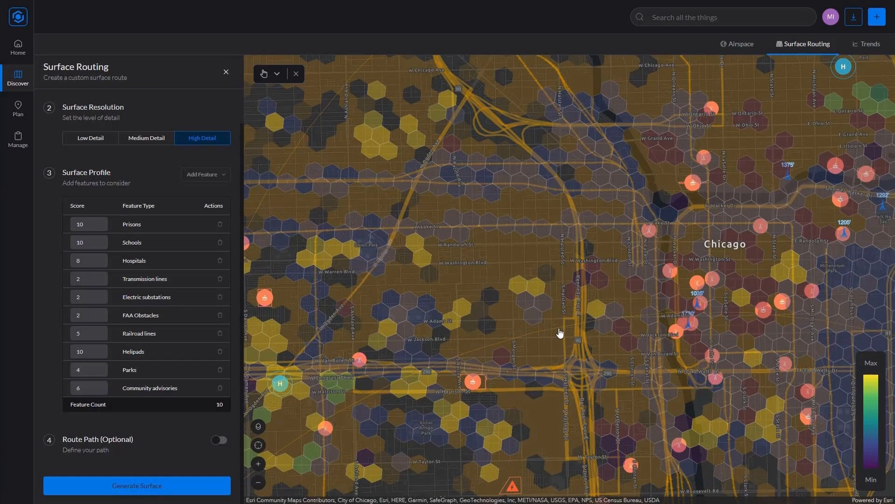
{"action": "scroll", "coordinate": [464, 314], "scroll_direction": "down", "scroll_amount": 3}
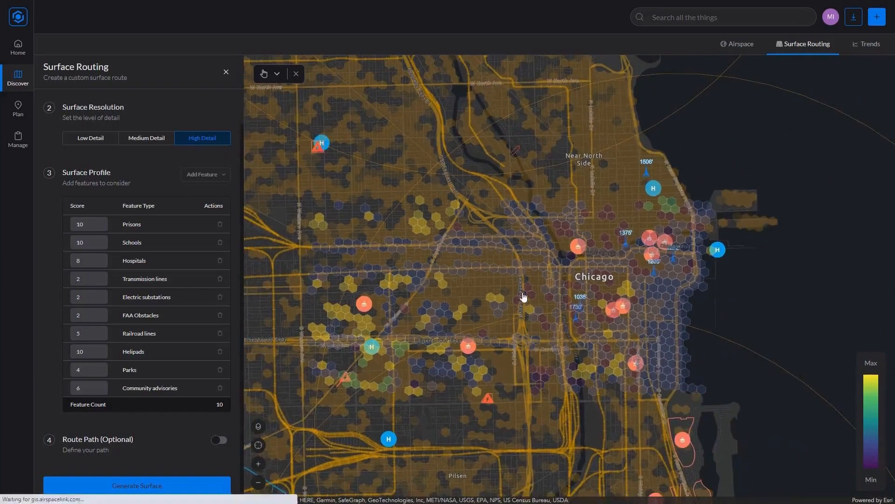
Step: Regenerate the surface at Medium Detail and inspect the score and features of individual cells across the area
{"action": "left_click", "coordinate": [158, 140]}
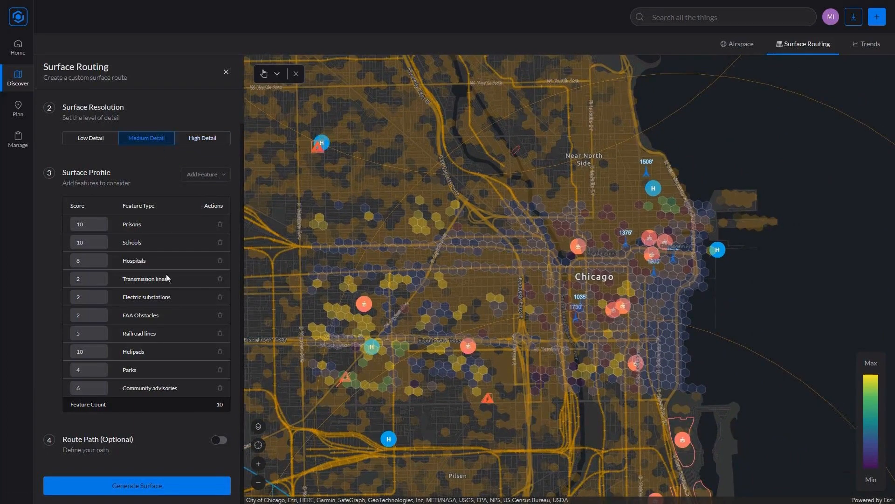
{"action": "left_click", "coordinate": [169, 485]}
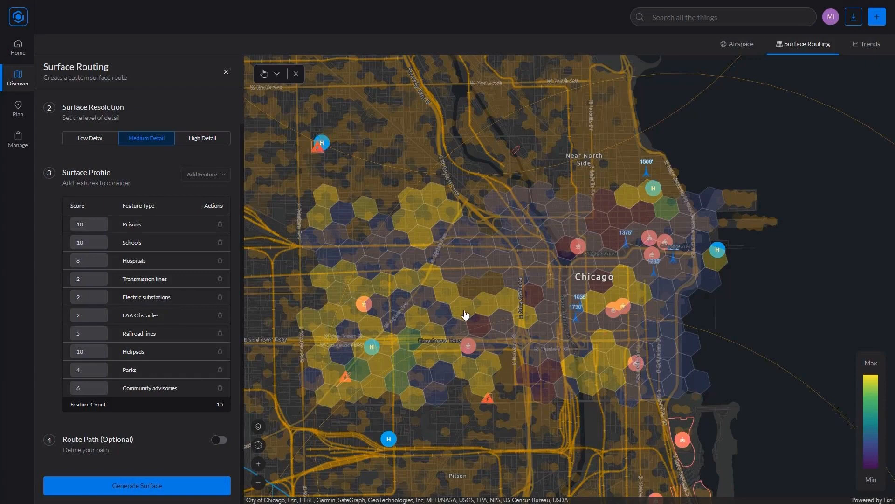
{"action": "left_click", "coordinate": [463, 310]}
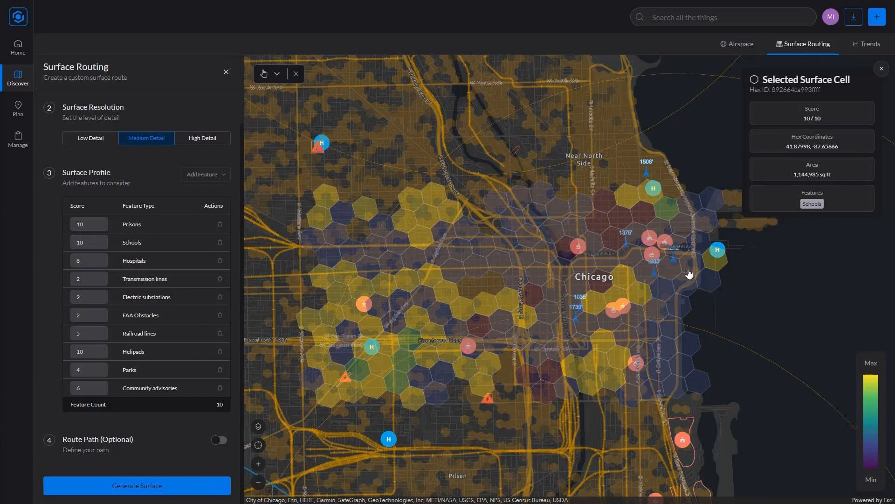
{"action": "left_click", "coordinate": [712, 262]}
{"action": "left_click", "coordinate": [412, 341]}
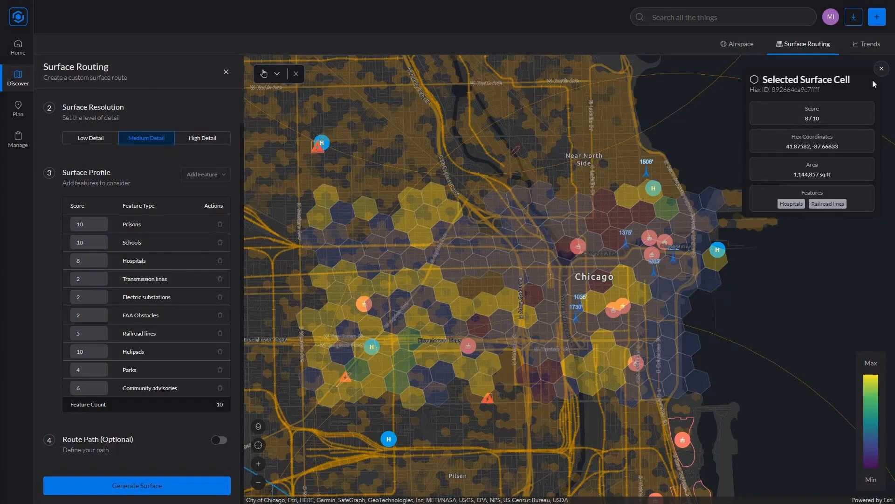
{"action": "left_click", "coordinate": [881, 70]}
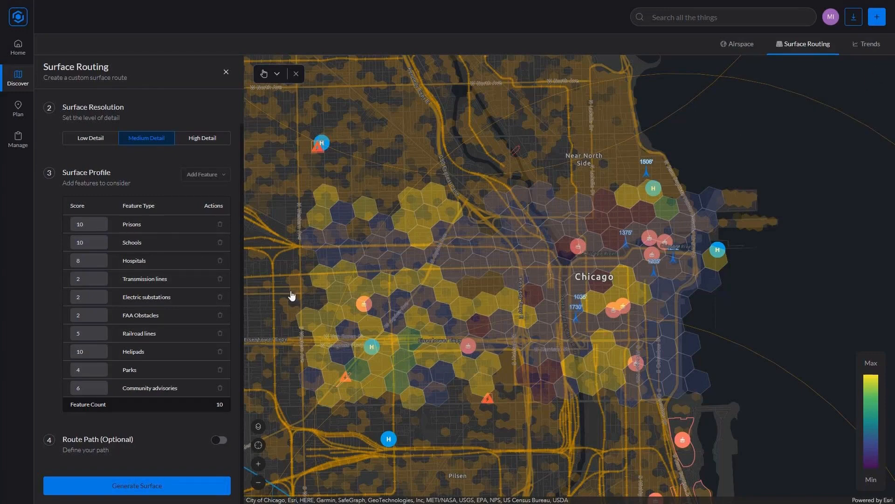
Step: Sketch a three-point route path from the area's southwest corner past the expressway interchange to its northeast side, and generate the route
{"action": "left_click", "coordinate": [220, 441]}
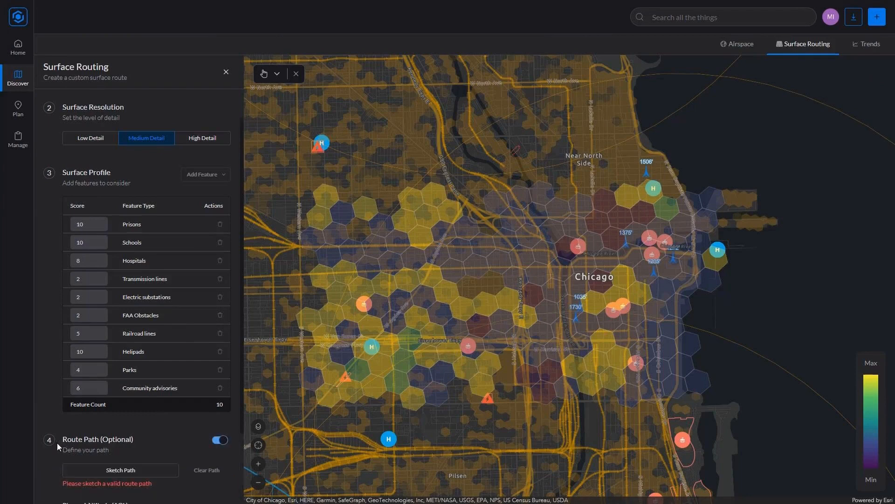
{"action": "scroll", "coordinate": [95, 431], "scroll_direction": "down", "scroll_amount": 2}
{"action": "left_click", "coordinate": [133, 397]}
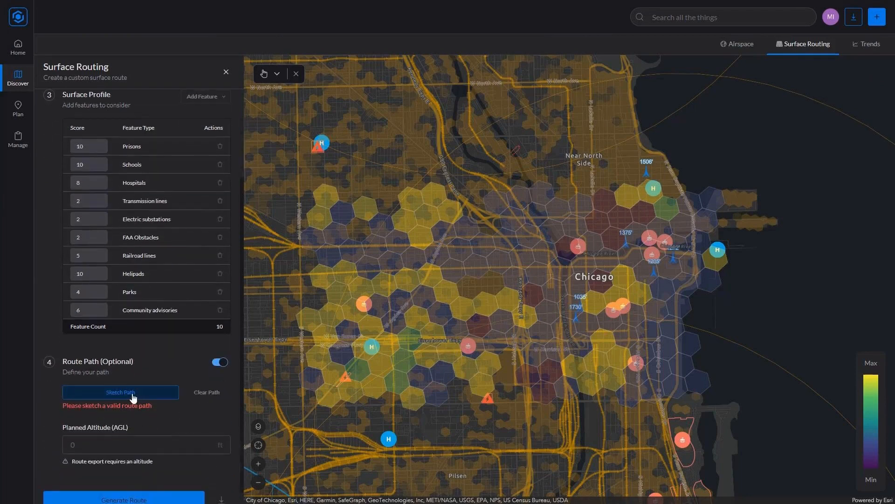
{"action": "left_click", "coordinate": [326, 379]}
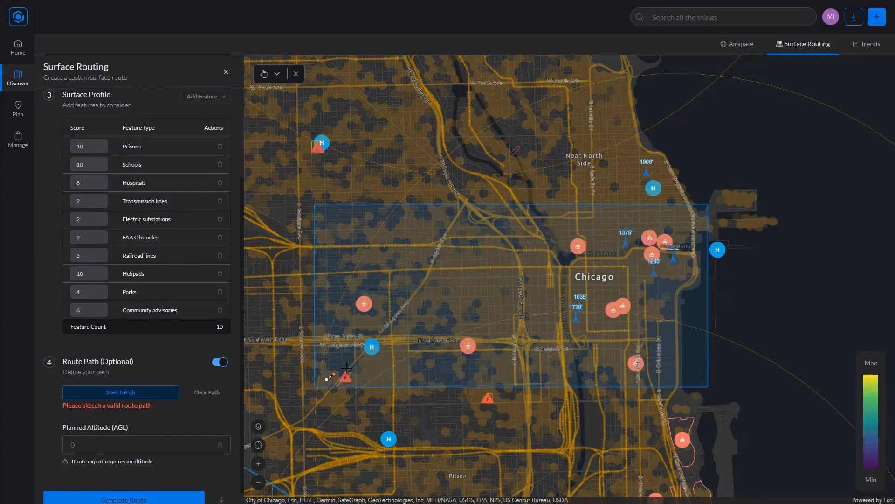
{"action": "left_click", "coordinate": [524, 348]}
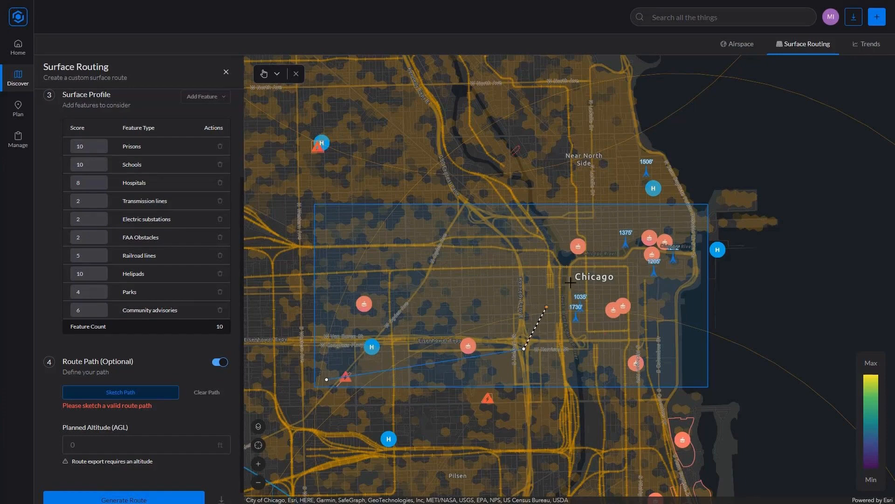
{"action": "double_click", "coordinate": [656, 220]}
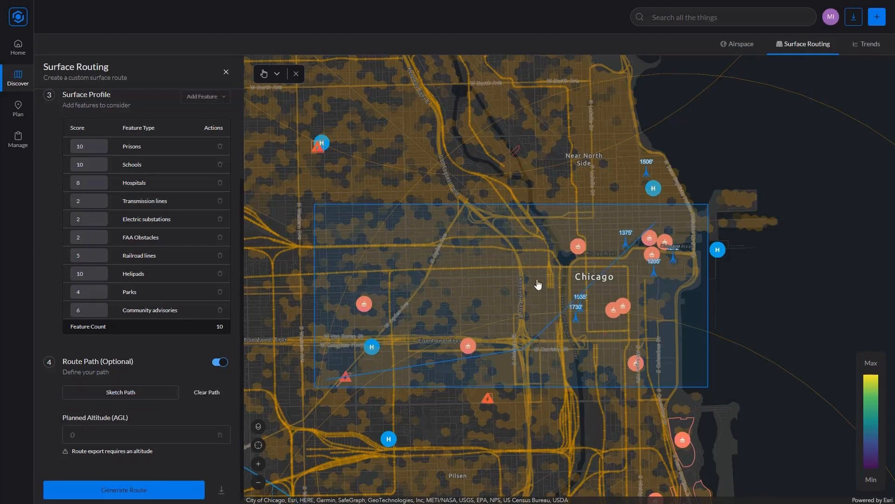
{"action": "left_click", "coordinate": [137, 494]}
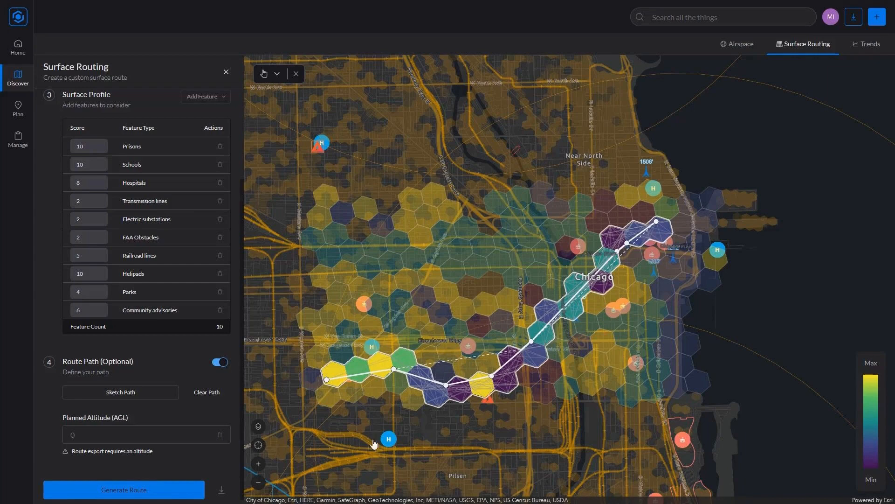
Step: Regenerate the route along the same sketched path at High Detail
{"action": "scroll", "coordinate": [185, 394], "scroll_direction": "up", "scroll_amount": 2}
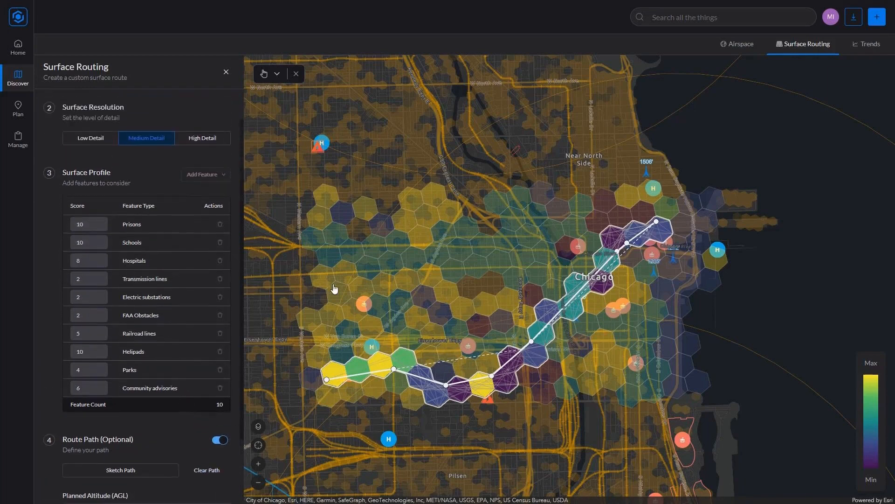
{"action": "left_click", "coordinate": [202, 141]}
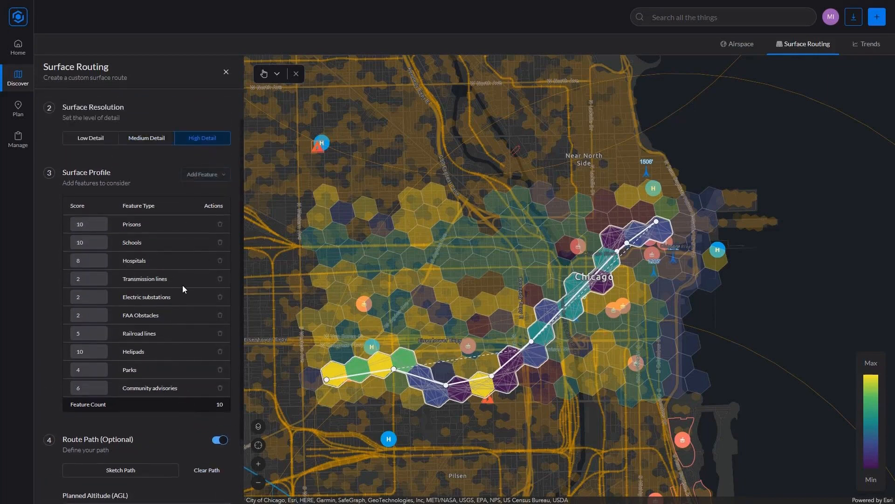
{"action": "scroll", "coordinate": [182, 284], "scroll_direction": "down", "scroll_amount": 2}
{"action": "left_click", "coordinate": [130, 487]}
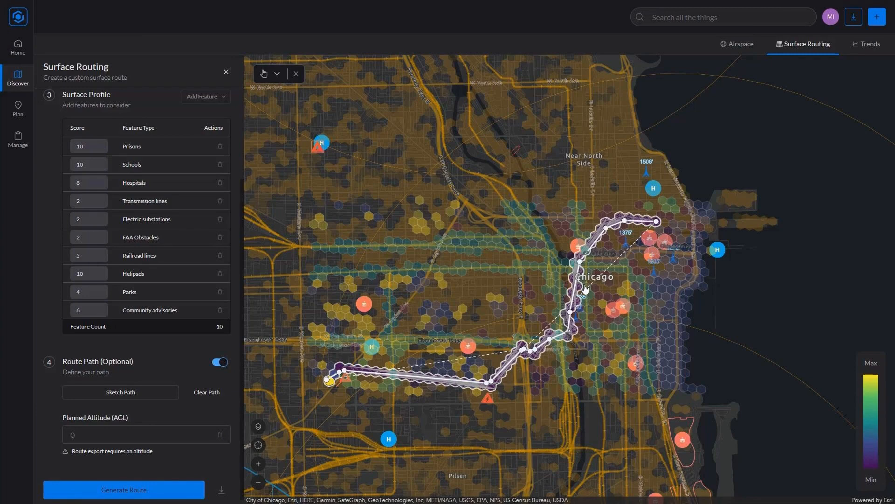
Step: Examine the generated route up close, following it from the southwestern stretch through downtown to its northeast end
{"action": "scroll", "coordinate": [517, 365], "scroll_direction": "up", "scroll_amount": 3}
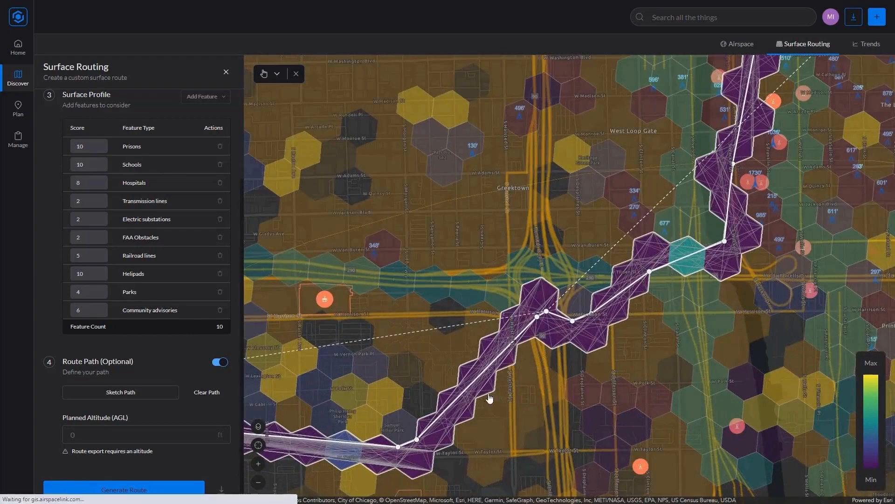
{"action": "left_click_drag", "start_coordinate": [490, 400], "coordinate": [565, 321]}
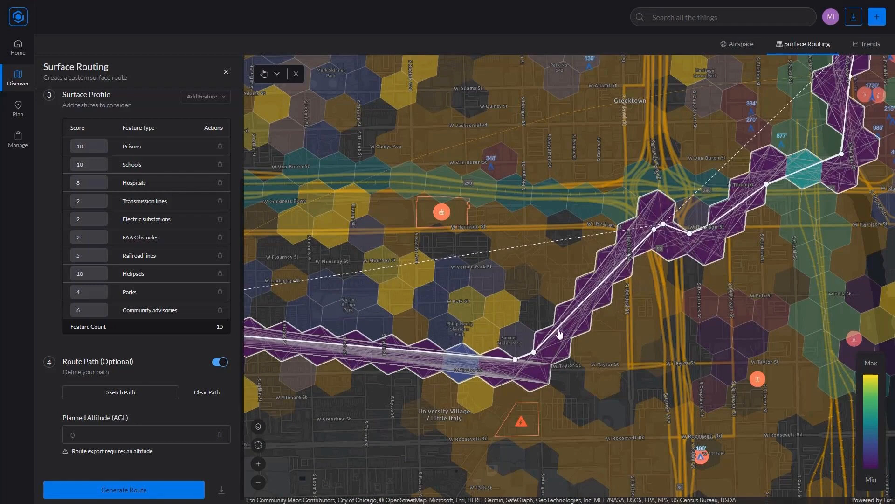
{"action": "left_click_drag", "start_coordinate": [631, 243], "coordinate": [526, 340]}
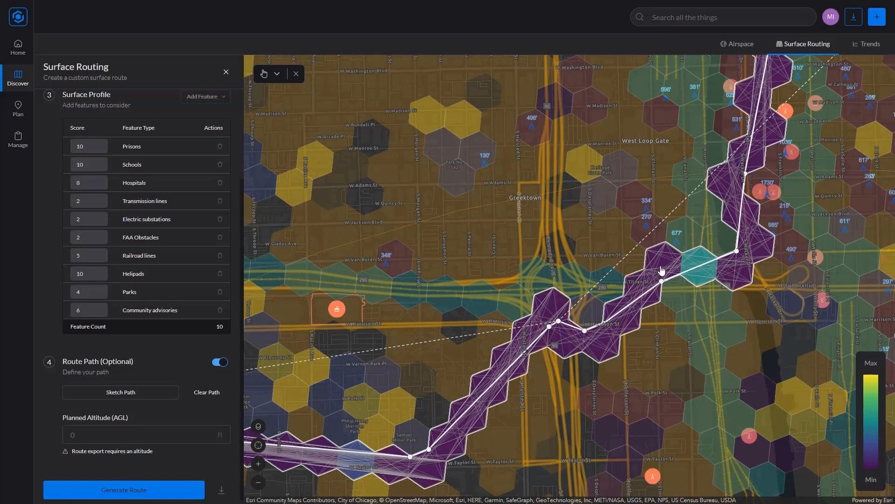
{"action": "left_click_drag", "start_coordinate": [662, 270], "coordinate": [591, 362]}
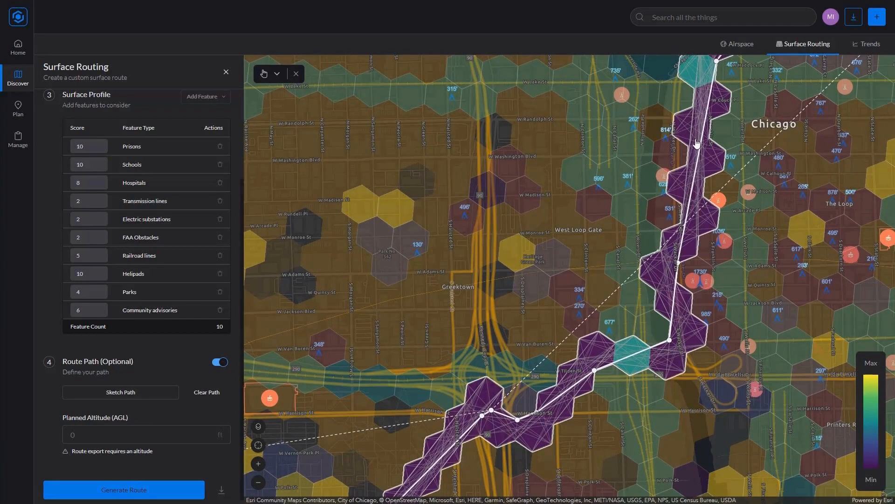
{"action": "left_click_drag", "start_coordinate": [694, 141], "coordinate": [637, 296]}
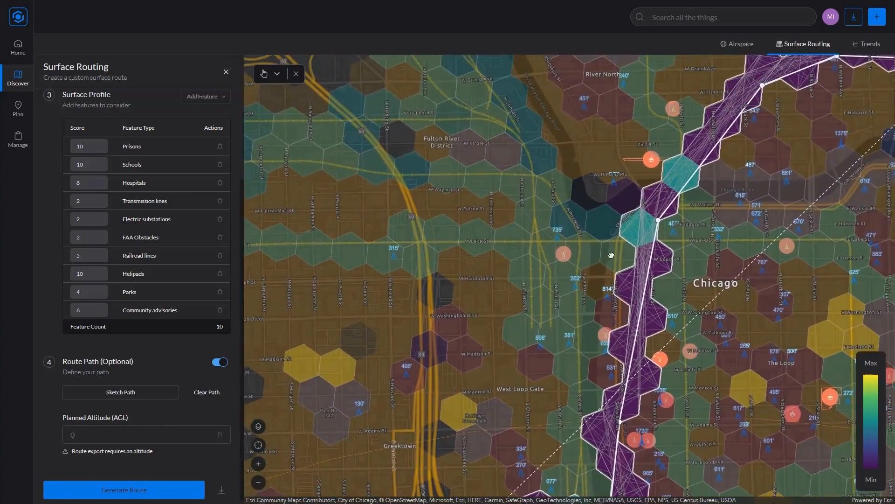
{"action": "left_click_drag", "start_coordinate": [611, 256], "coordinate": [487, 391]}
{"action": "left_click_drag", "start_coordinate": [575, 281], "coordinate": [447, 306]}
{"action": "scroll", "coordinate": [438, 344], "scroll_direction": "down", "scroll_amount": 3}
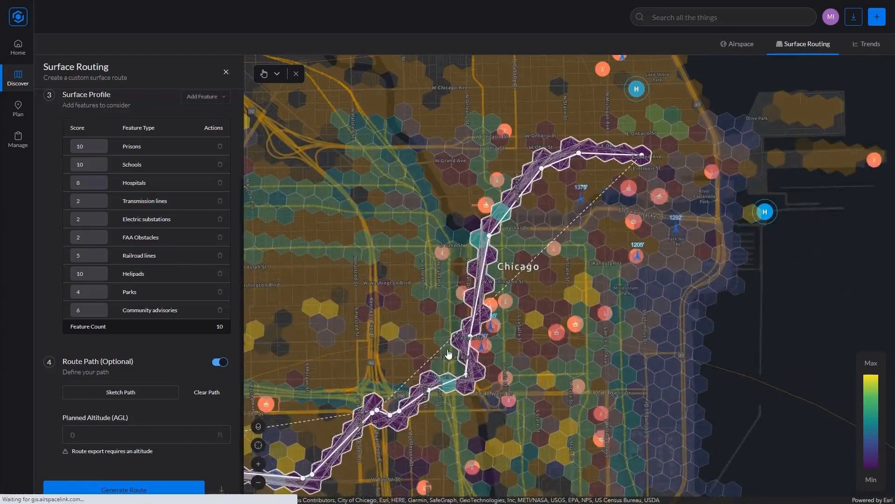
{"action": "scroll", "coordinate": [448, 354], "scroll_direction": "down", "scroll_amount": 3}
{"action": "left_click_drag", "start_coordinate": [417, 392], "coordinate": [566, 341]}
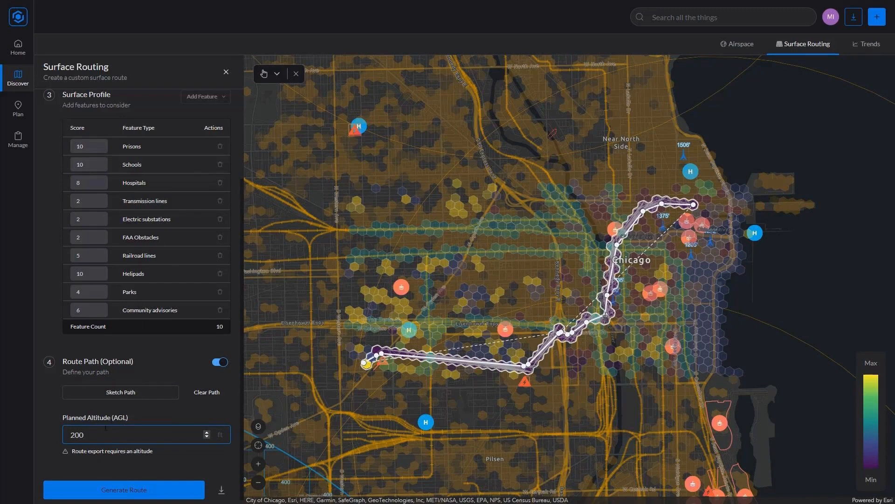
Step: Generate the route with a planned altitude of 200 ft AGL and download the route file
{"action": "left_click", "coordinate": [127, 490]}
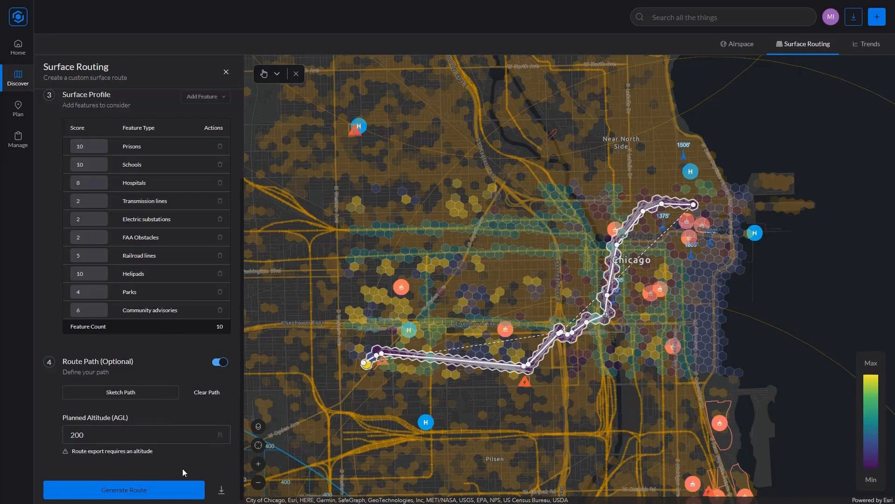
{"action": "left_click", "coordinate": [221, 493]}
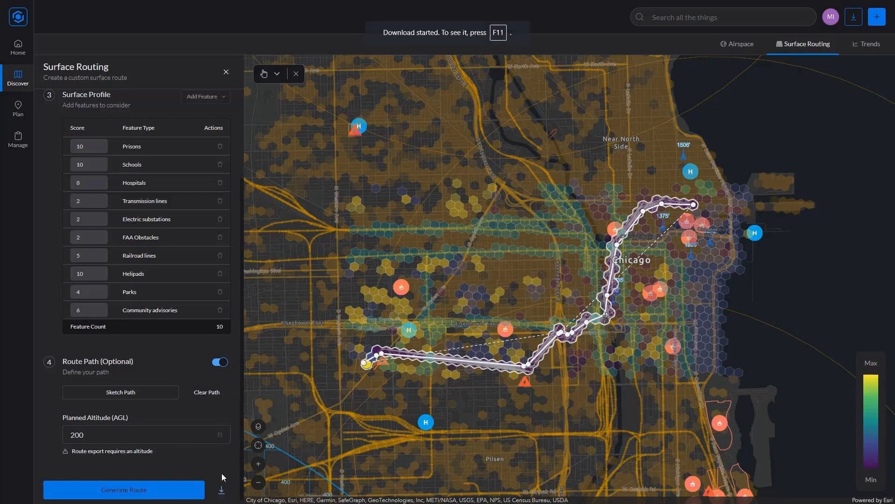